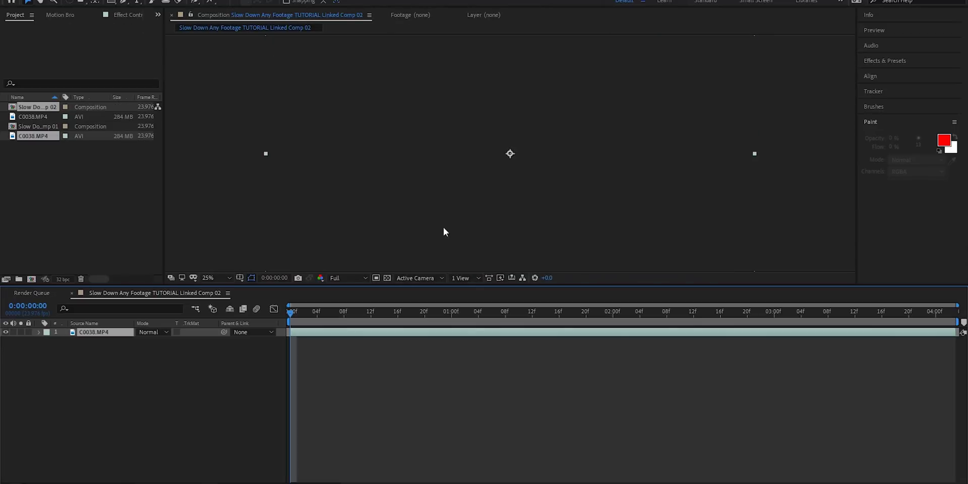
# Set the composition preview resolution to Quarter.
pyautogui.click(363, 337)
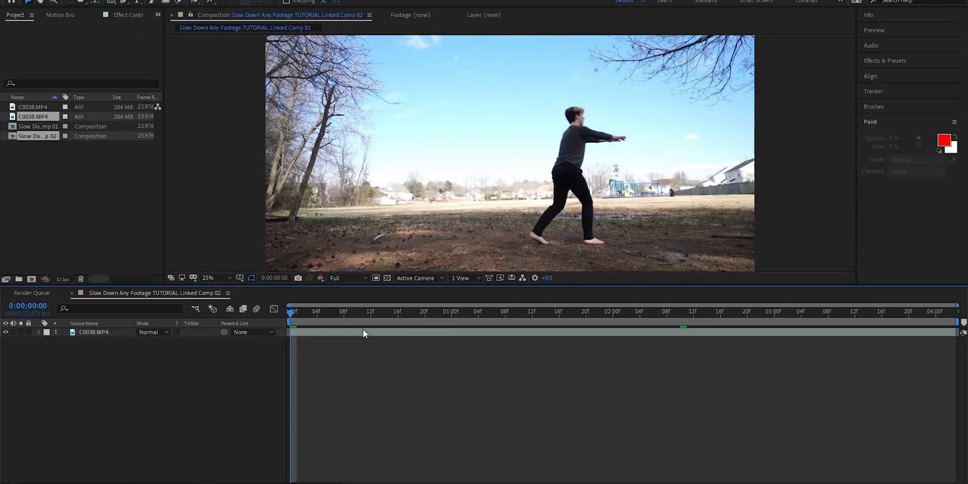
pyautogui.click(348, 280)
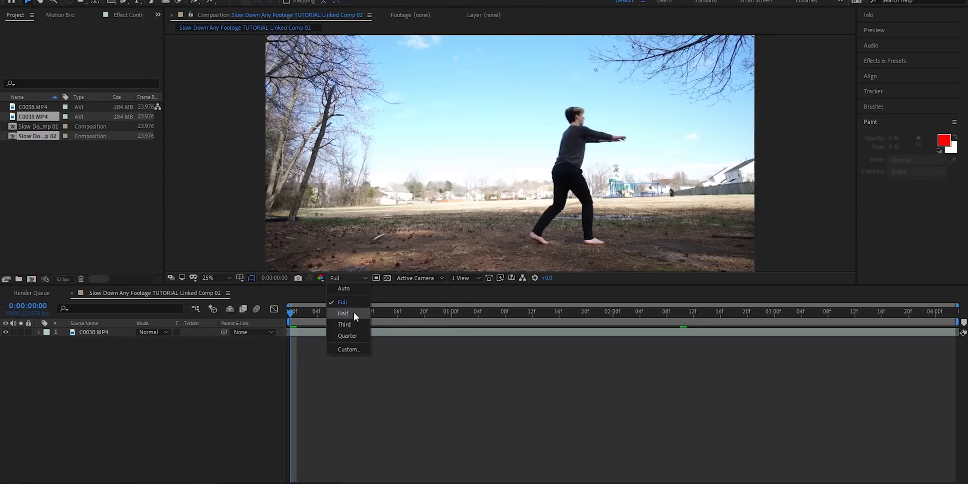
pyautogui.click(348, 336)
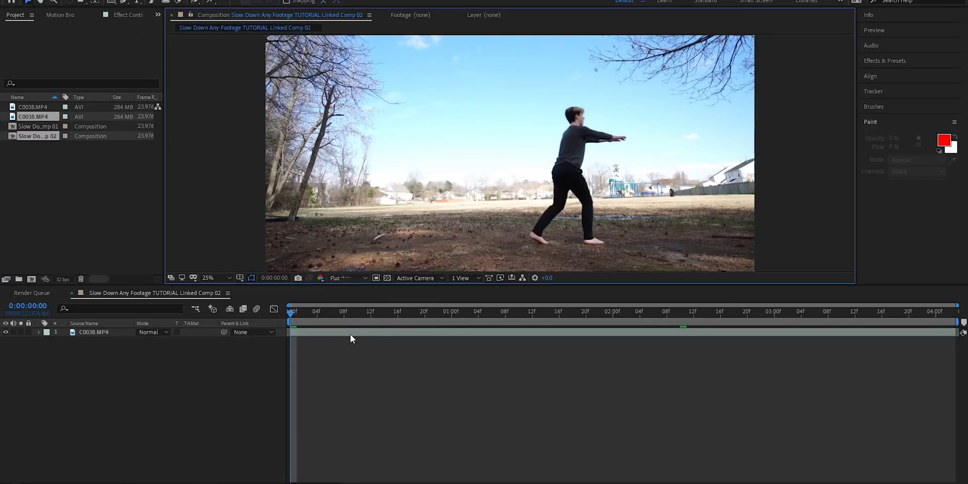
# Apply the Timewarp effect to the C0038.MP4 layer.
pyautogui.click(318, 332)
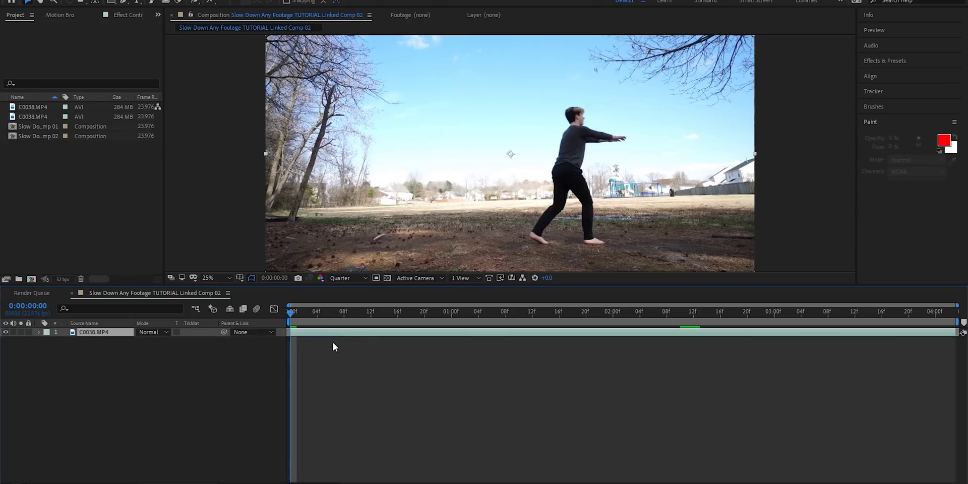
pyautogui.hotkey('ctrl', 'space')
pyautogui.write('timewarp')
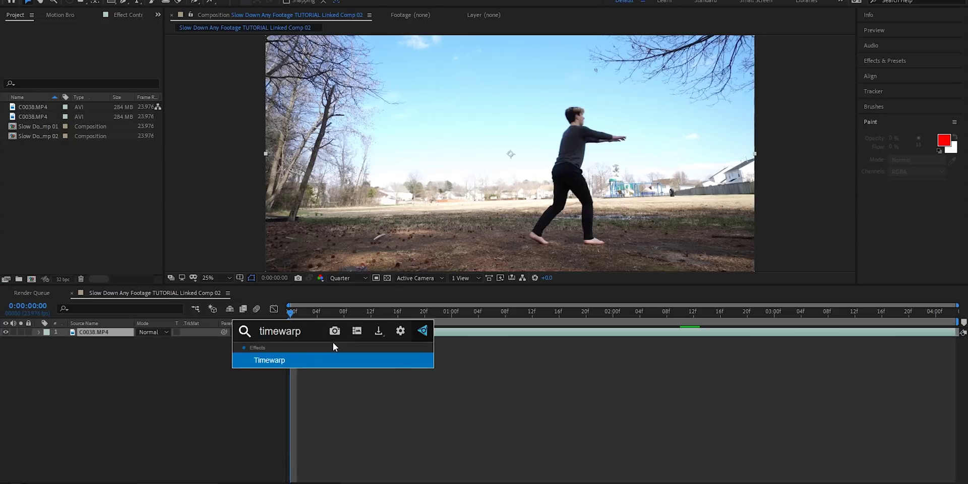
pyautogui.press('Return')
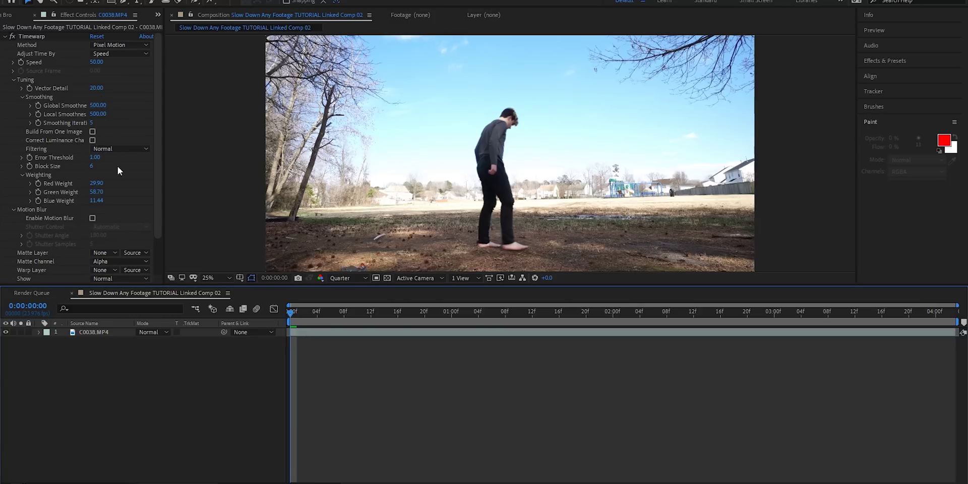
# Set the Timewarp Speed to 100.
pyautogui.click(96, 62)
pyautogui.write('100')
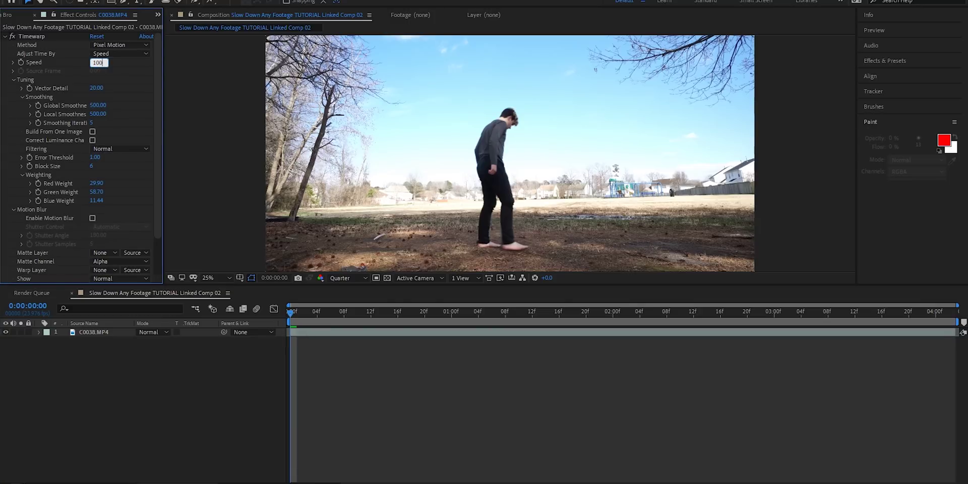
pyautogui.press('Return')
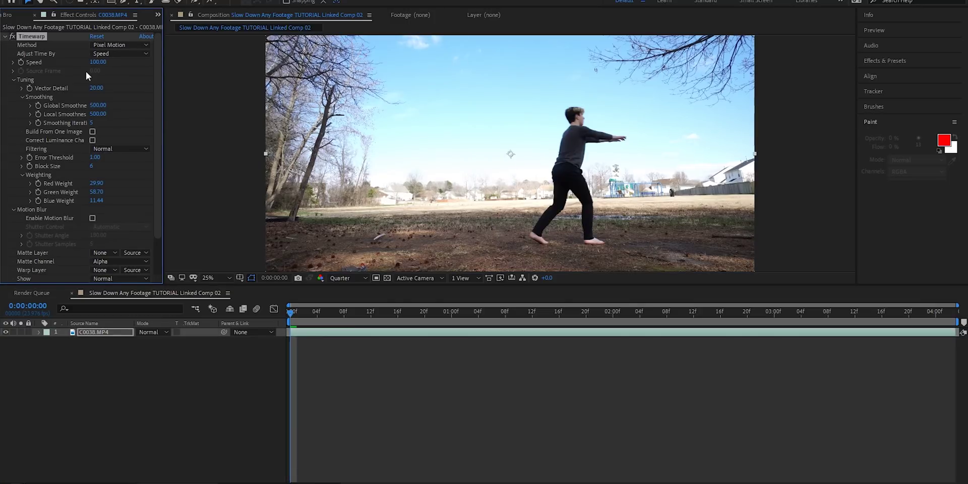
pyautogui.click(382, 338)
# Set the composition duration to 0:00:14:03 in the composition settings.
pyautogui.rightClick(127, 292)
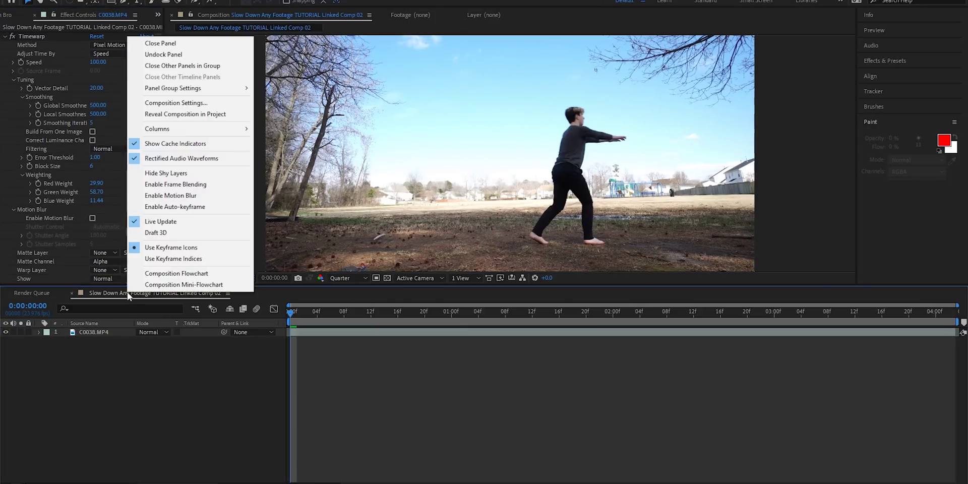
pyautogui.click(197, 104)
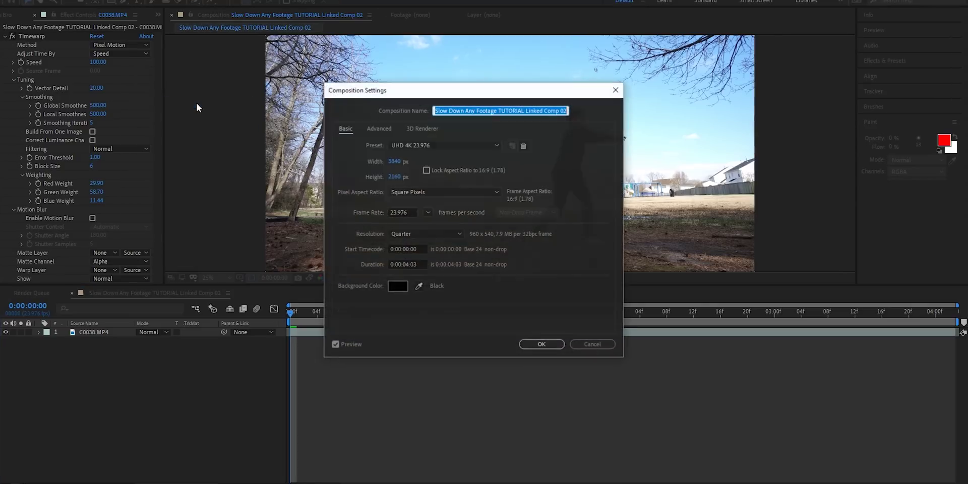
pyautogui.click(405, 264)
pyautogui.write('1')
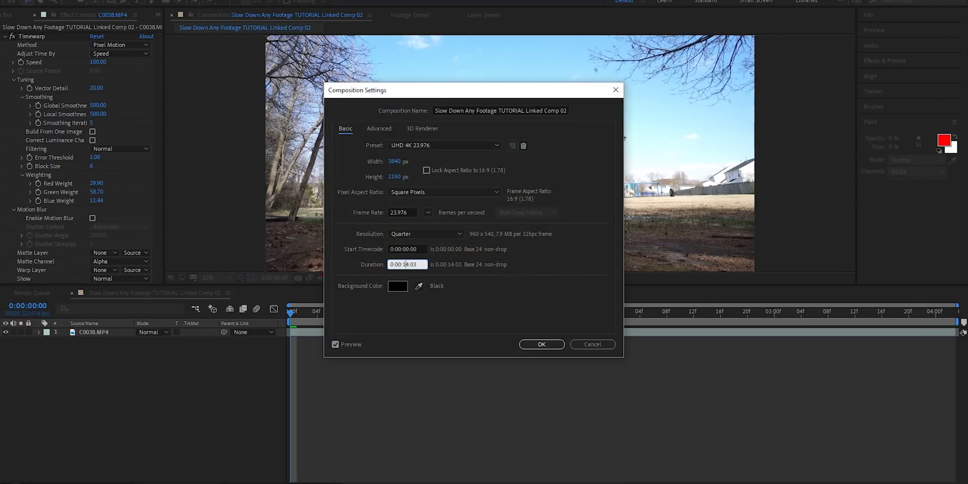
pyautogui.click(541, 344)
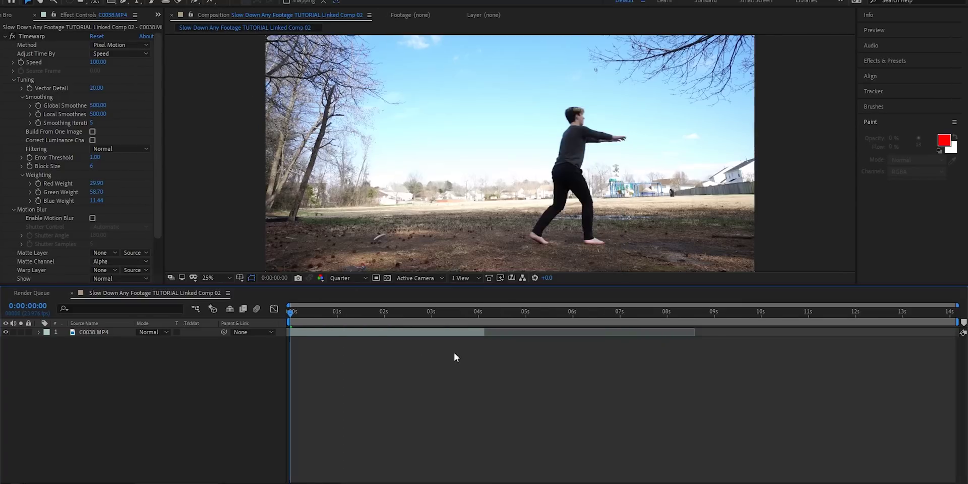
# Preview the clip, add a Timewarp Speed keyframe at 0:00:00:20 and reveal the layer's keyframes in the timeline.
pyautogui.click(369, 333)
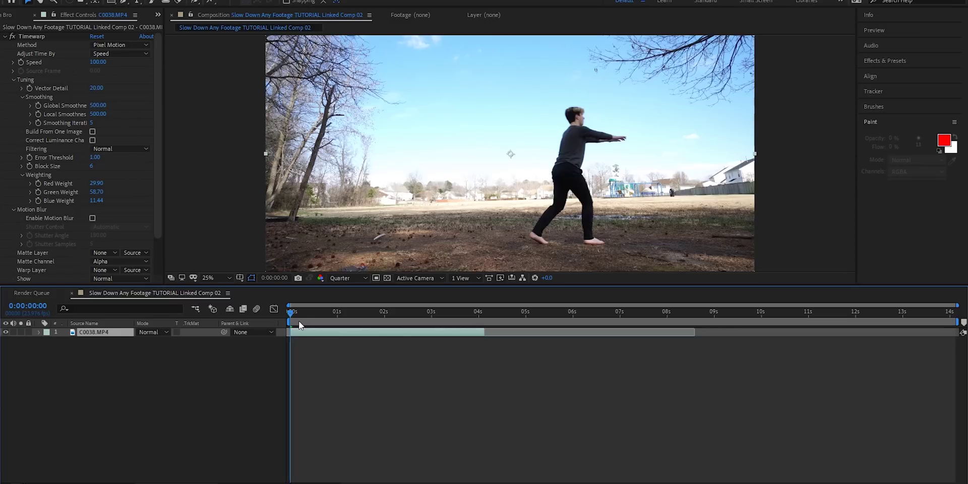
pyautogui.press('space')
pyautogui.moveTo(293, 314); pyautogui.dragTo(333, 318)
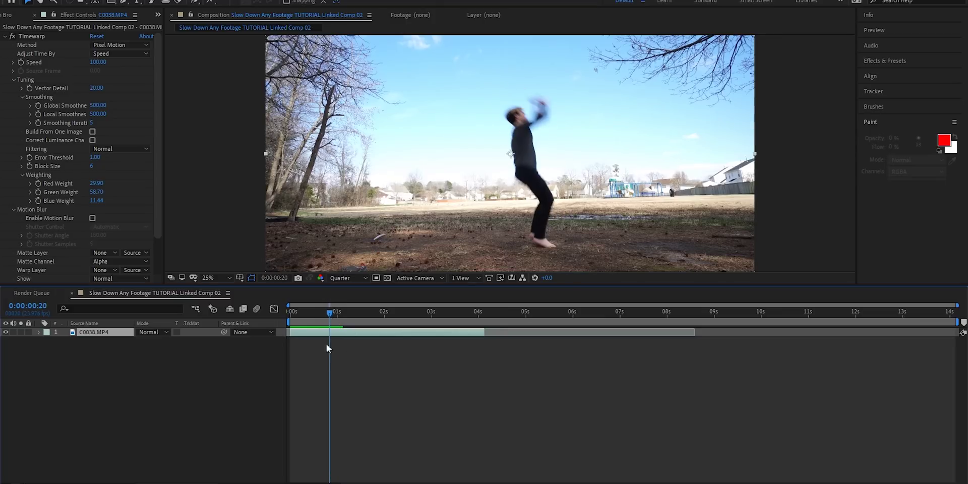
pyautogui.click(21, 62)
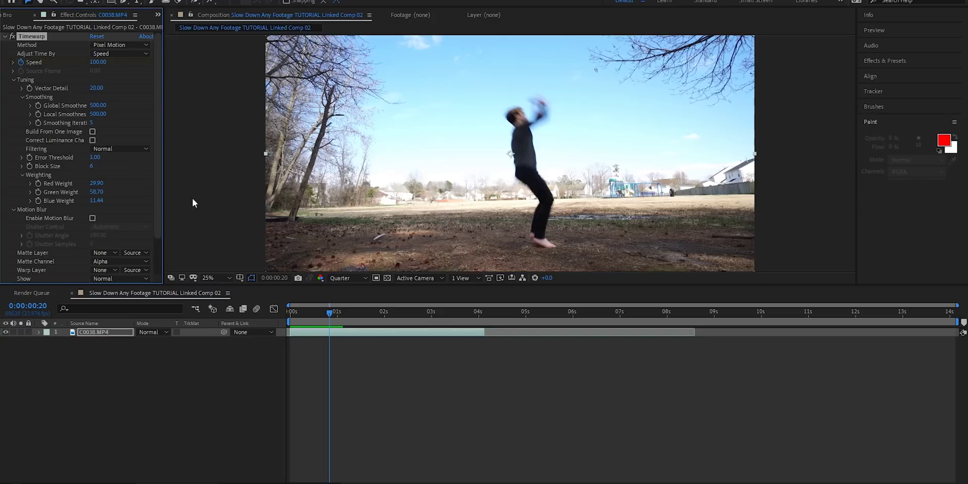
pyautogui.press('u')
# Shift the first Speed keyframe earlier to about half a second and set a Speed keyframe of 50 at 0:00:00:20.
pyautogui.click(332, 350)
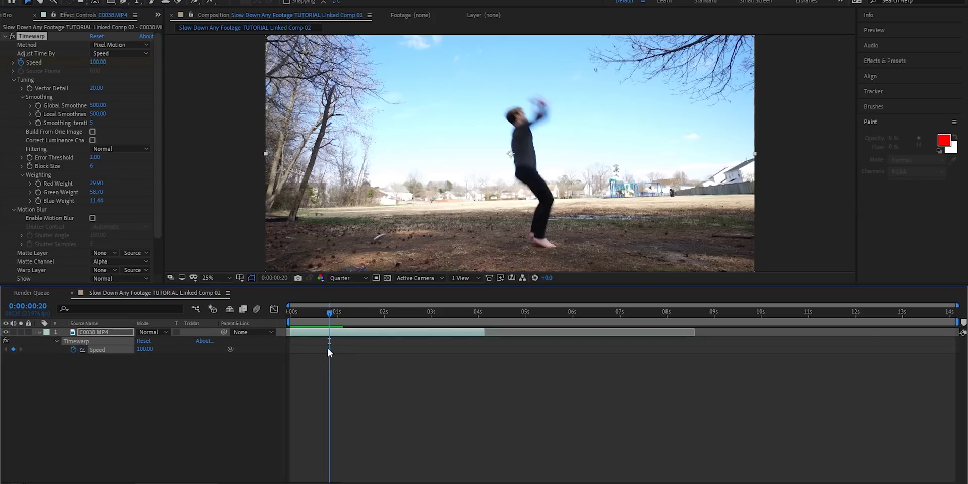
pyautogui.click(98, 62)
pyautogui.write('50')
pyautogui.press('Return')
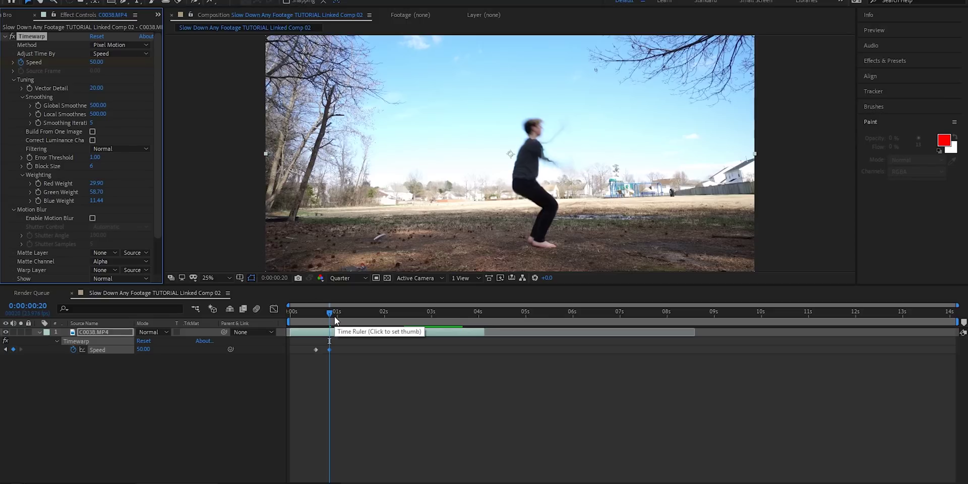
# Play the composition back from the start to check how the clip slows down at the flip.
pyautogui.press('Home')
pyautogui.press('space')
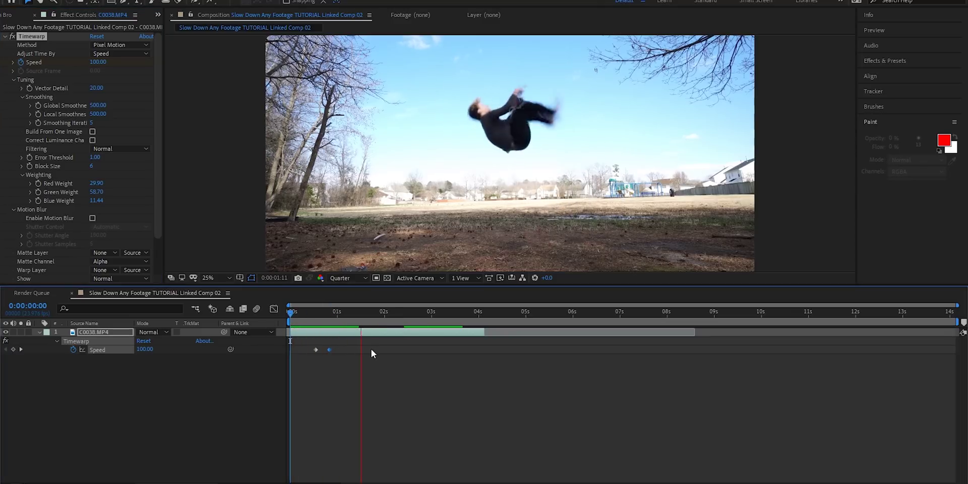
pyautogui.click(379, 313)
pyautogui.moveTo(379, 313); pyautogui.dragTo(288, 313)
pyautogui.press('space')
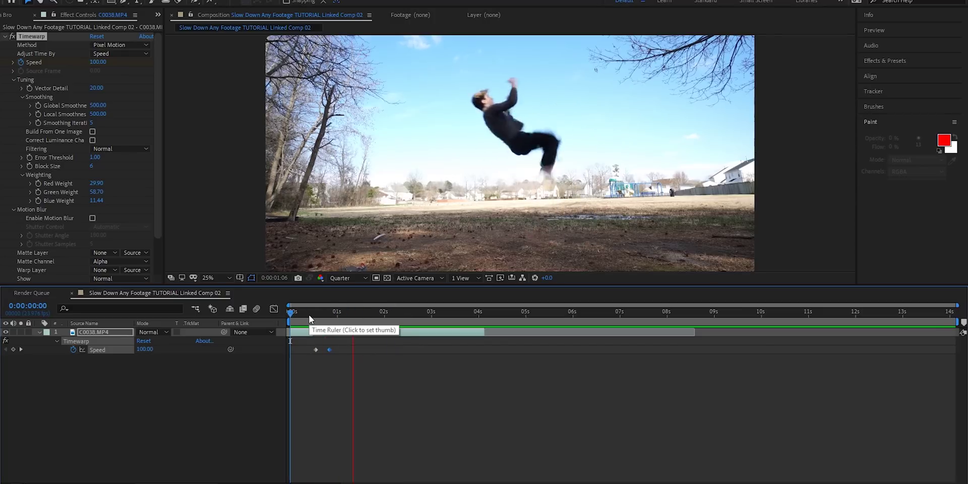
pyautogui.click(321, 317)
pyautogui.press('space')
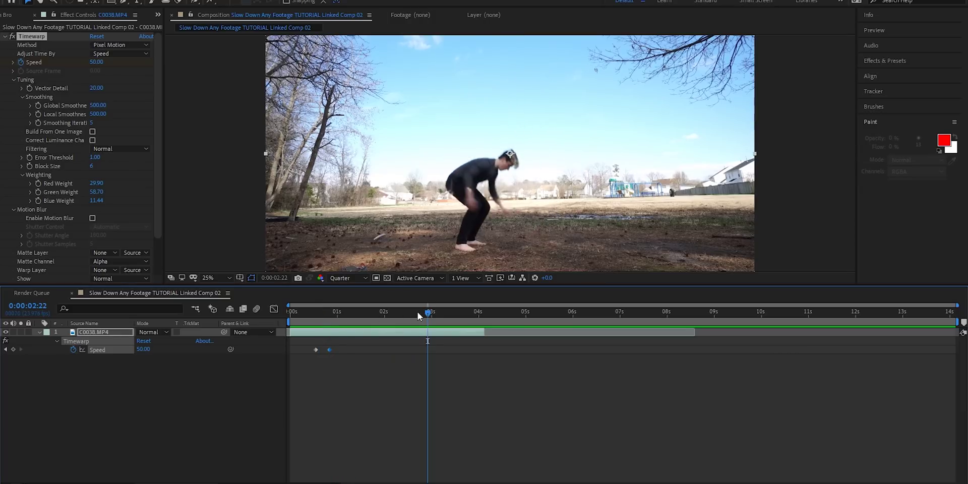
# Set the Speed keyframe at 0:00:00:20 to 40 and preview the slowdown.
pyautogui.click(330, 315)
pyautogui.click(96, 62)
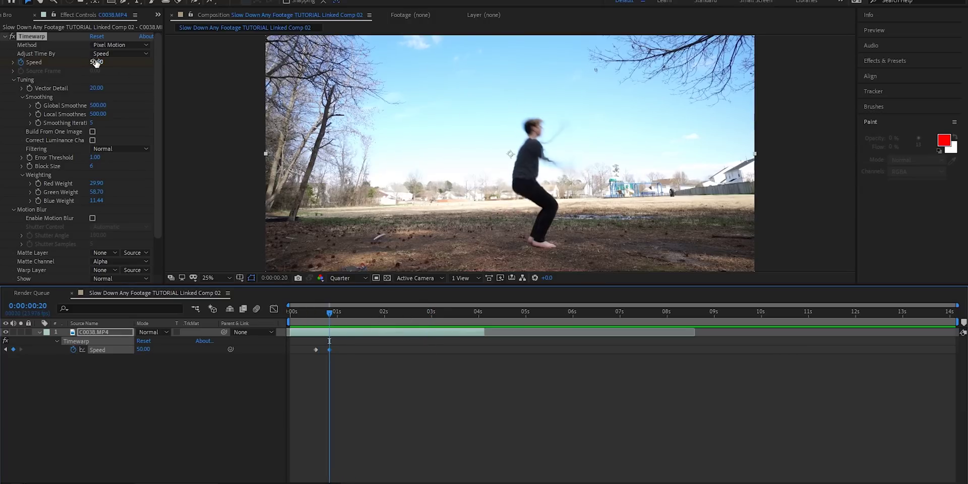
pyautogui.write('40')
pyautogui.press('Return')
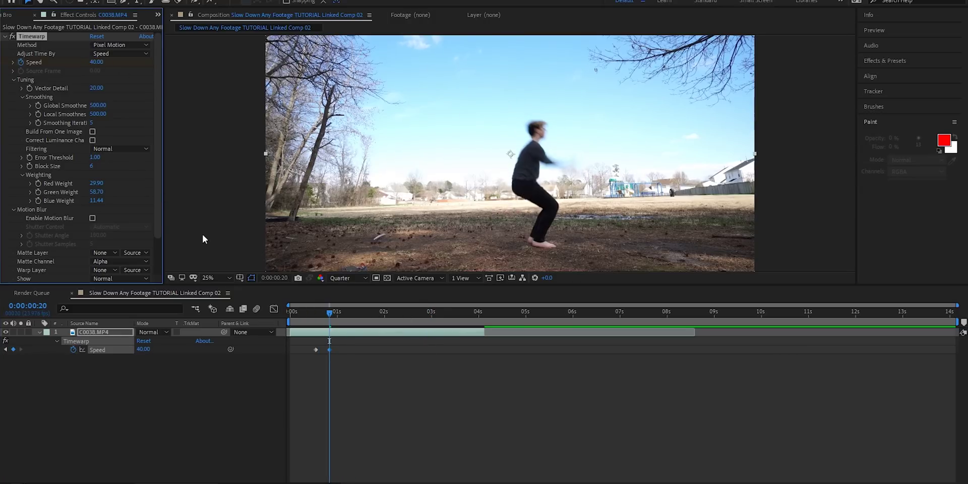
pyautogui.press('space')
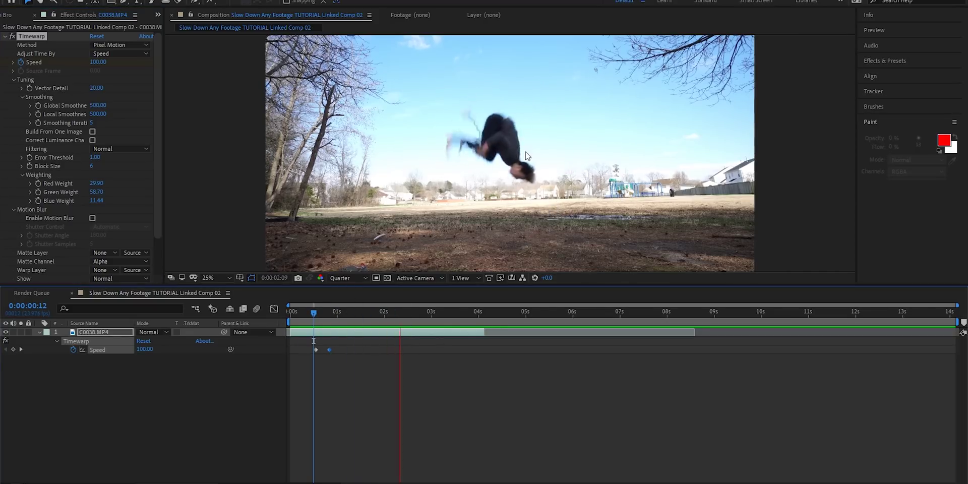
# Try a Speed of 20 and then 2 on the keyframe at 0:00:00:20.
pyautogui.moveTo(405, 312); pyautogui.dragTo(333, 328)
pyautogui.click(96, 61)
pyautogui.write('20')
pyautogui.press('Return')
pyautogui.click(96, 62)
pyautogui.write('2')
pyautogui.press('Return')
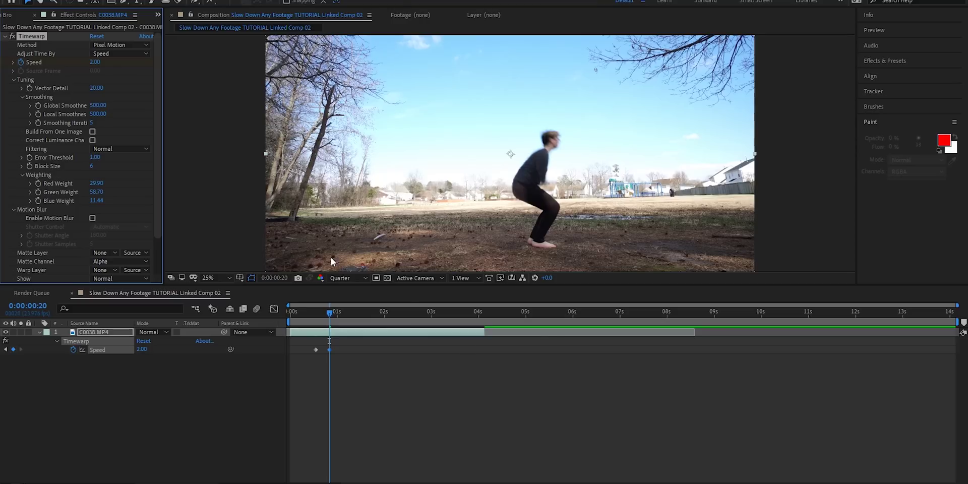
# Extend the C0038.MP4 layer to the end of its available footage and return to 0:00:00:20.
pyautogui.click(503, 360)
pyautogui.moveTo(326, 317)
pyautogui.mouseDown()
pyautogui.moveTo(316, 317)
pyautogui.moveTo(376, 333)
pyautogui.moveTo(666, 332)
pyautogui.moveTo(329, 317)
pyautogui.mouseUp()
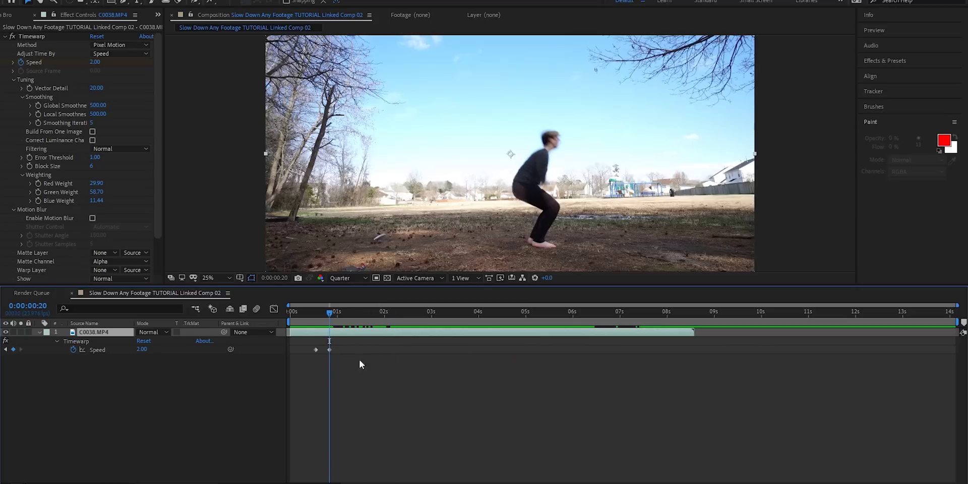
# Set the Speed keyframe at 0:00:00:20 to 40 and preview the clip from the start.
pyautogui.click(330, 349)
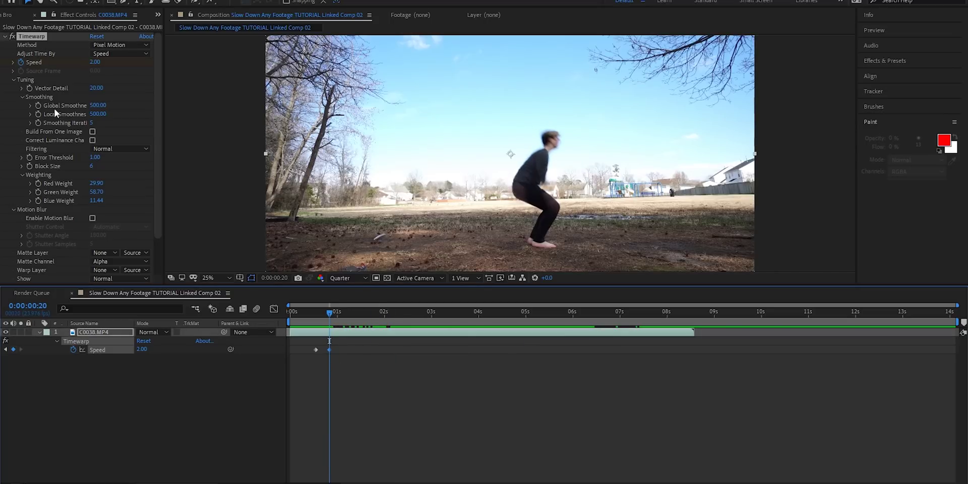
pyautogui.click(95, 62)
pyautogui.write('40')
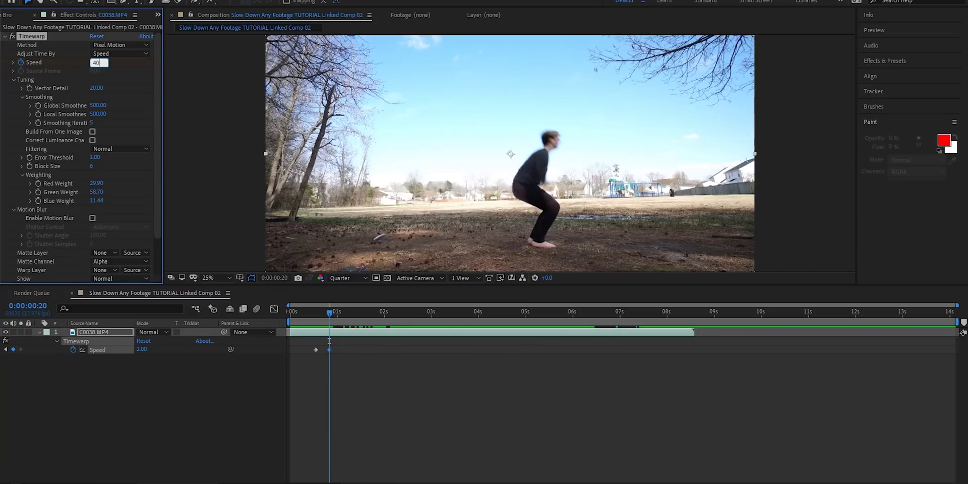
pyautogui.press('Return')
pyautogui.click(293, 322)
pyautogui.press('space')
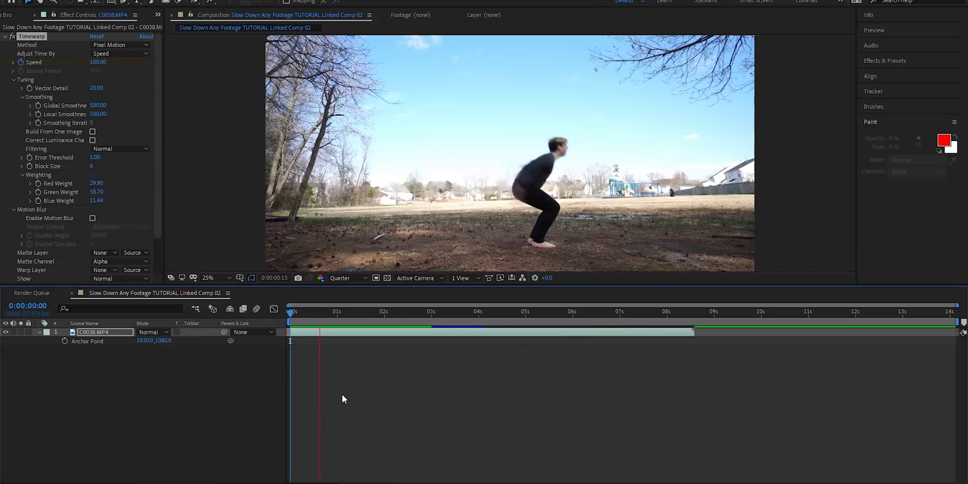
# Copy the two Speed keyframes to 0:00:02:10 and time-reverse the pasted pair so the clip speeds back up.
pyautogui.click(404, 311)
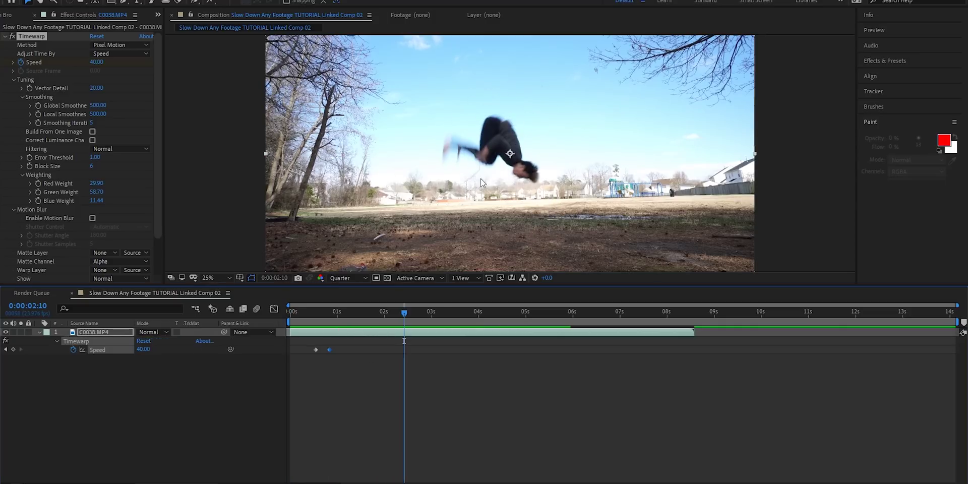
pyautogui.moveTo(341, 338); pyautogui.dragTo(308, 355)
pyautogui.hotkey('ctrl', 'v')
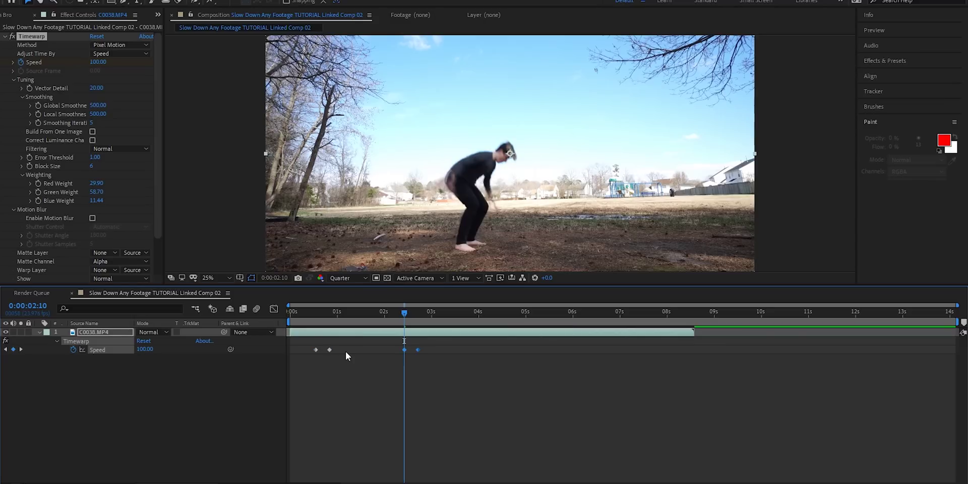
pyautogui.rightClick(418, 350)
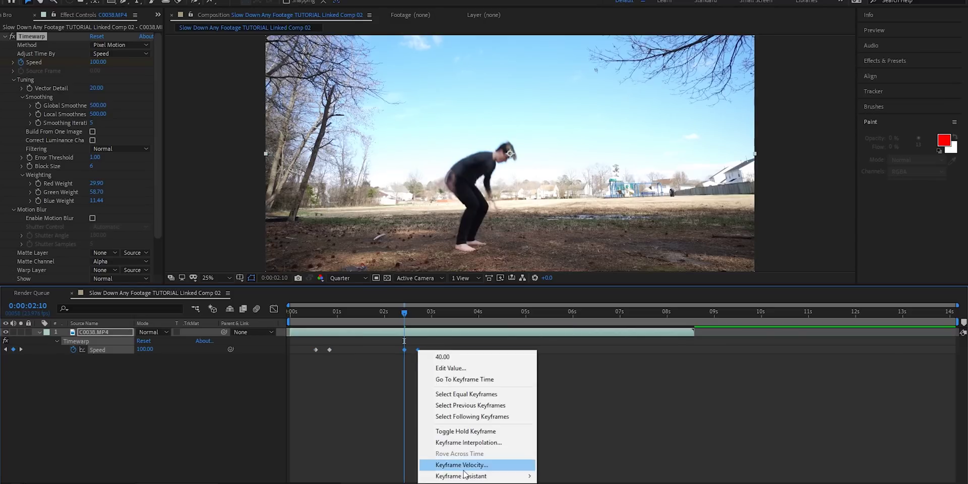
pyautogui.moveTo(464, 476)
pyautogui.click(582, 476)
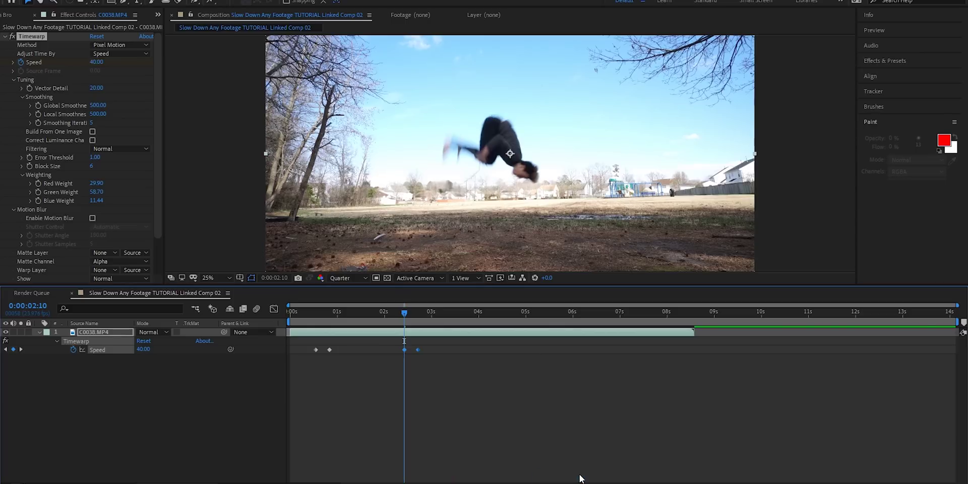
# Play the composition from the start to check the ramp in and out of slow motion, and show the Speed keyframes again.
pyautogui.press('space')
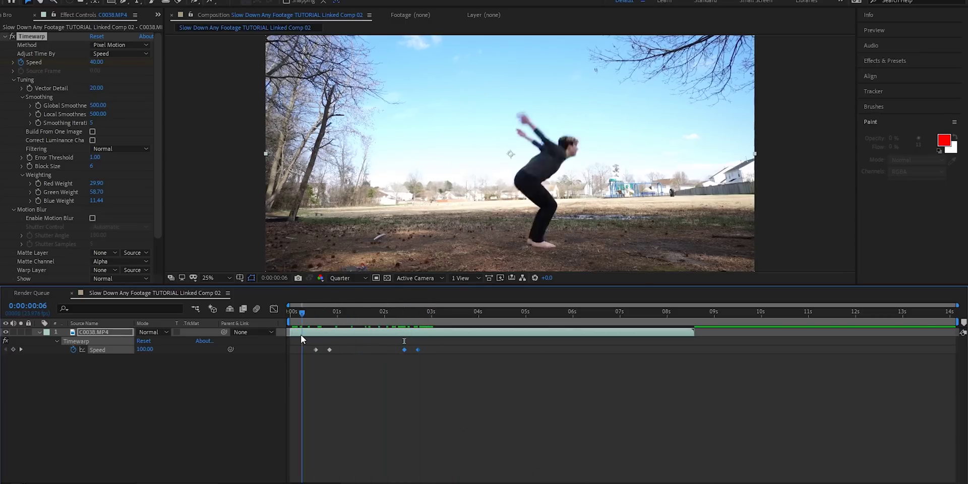
pyautogui.press('space')
pyautogui.press('space')
pyautogui.press('a')
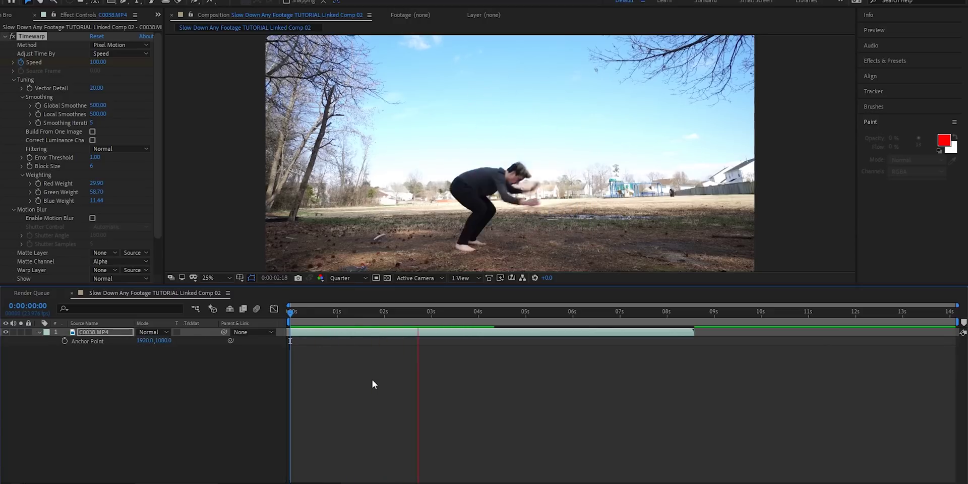
pyautogui.press('space')
pyautogui.press('u')
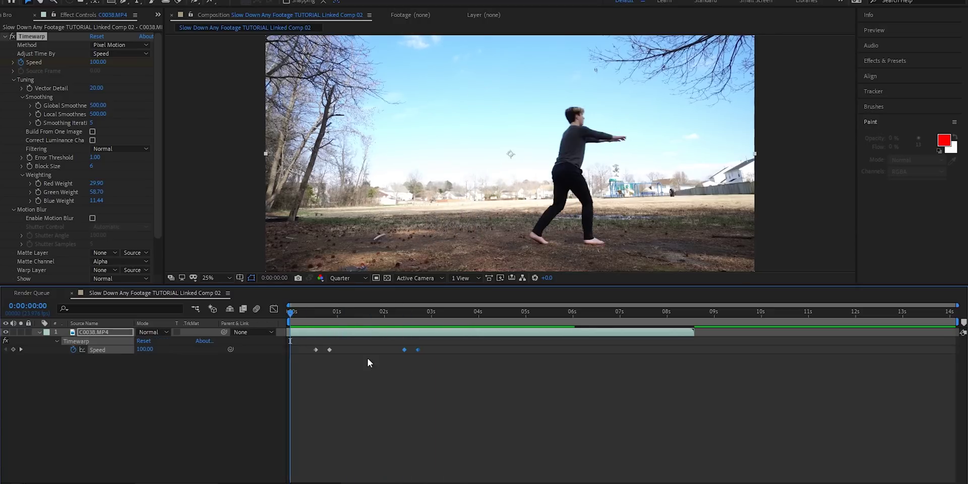
# Go to the Speed keyframe at 0:00:00:20 and enable motion blur in the Timewarp effect on C0038.MP4.
pyautogui.press('k')
pyautogui.press('k')
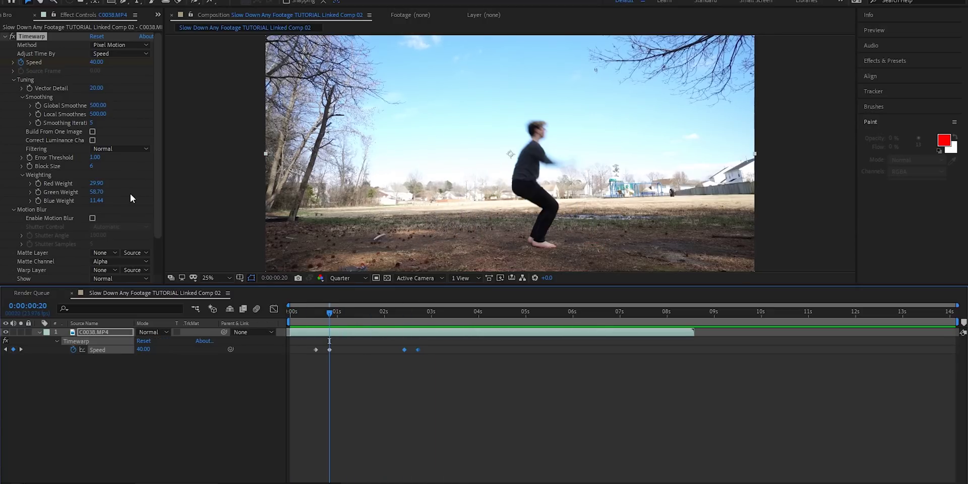
pyautogui.scroll(-3, 7, 155)
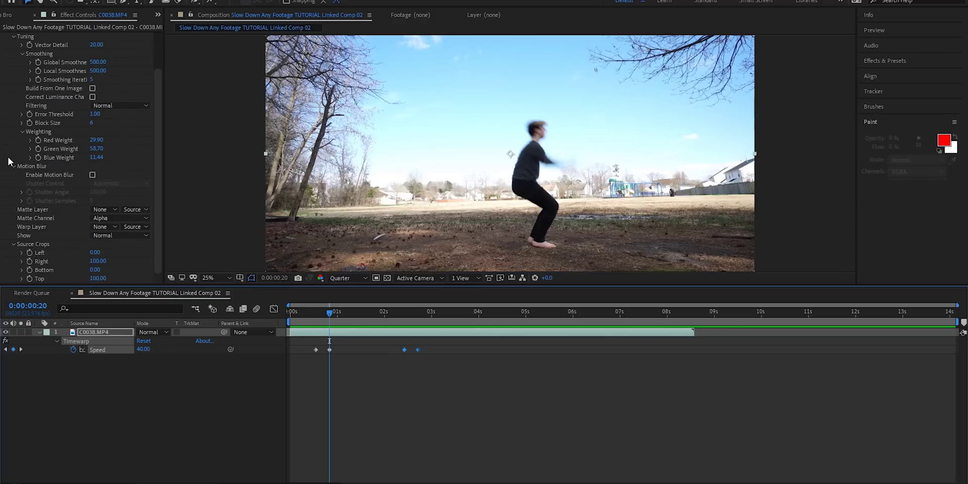
pyautogui.click(23, 166)
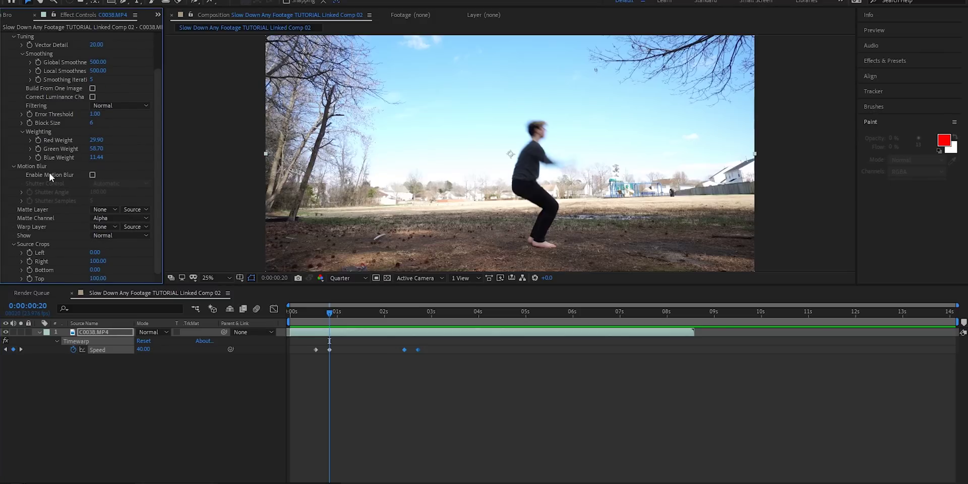
pyautogui.click(93, 175)
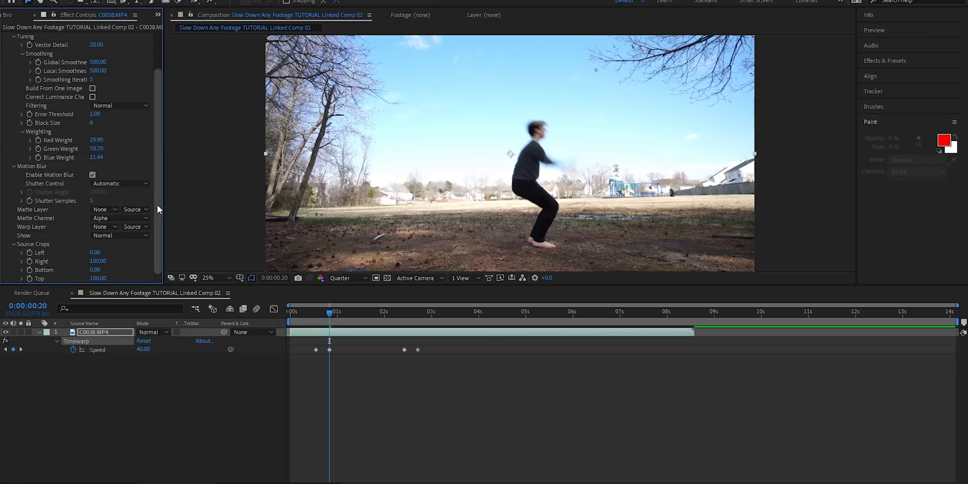
# Play the composition from the start to review the speed ramp with motion blur, stopping at 0:00:03:01.
pyautogui.click(323, 326)
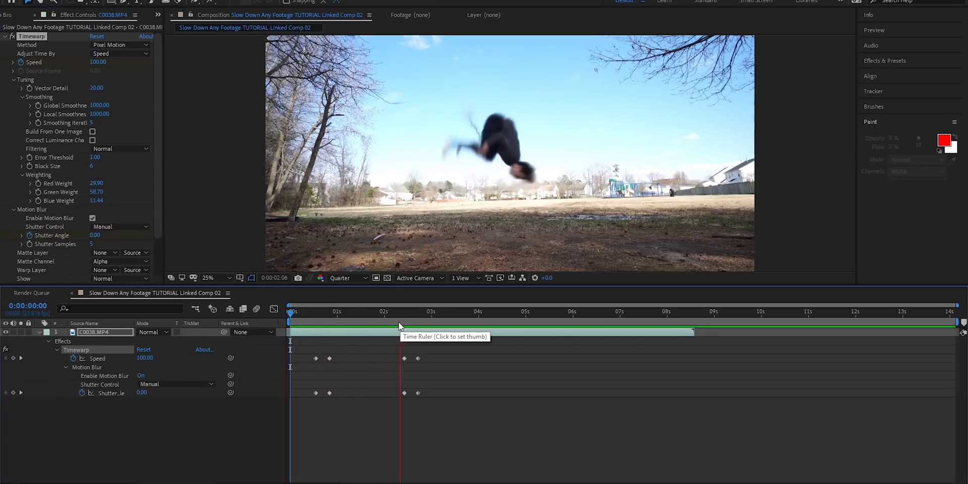
pyautogui.click(406, 324)
pyautogui.moveTo(395, 323); pyautogui.dragTo(280, 318)
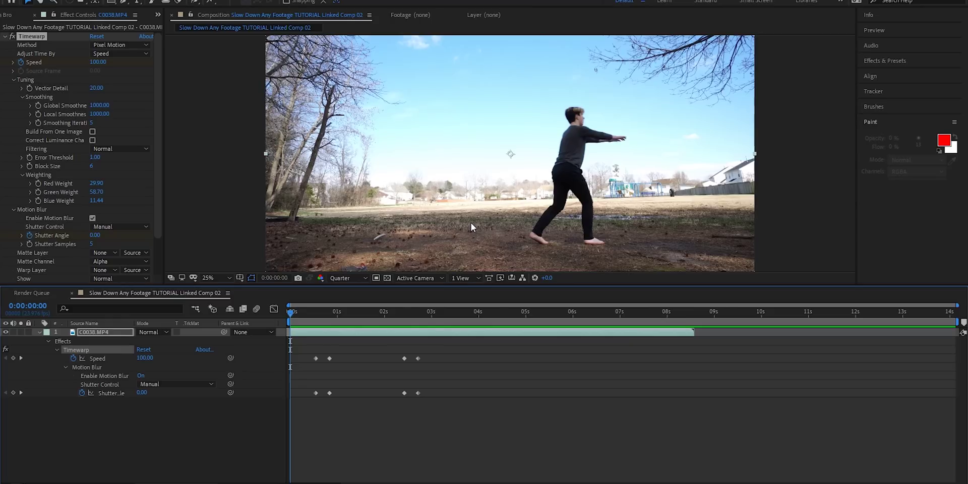
pyautogui.press('space')
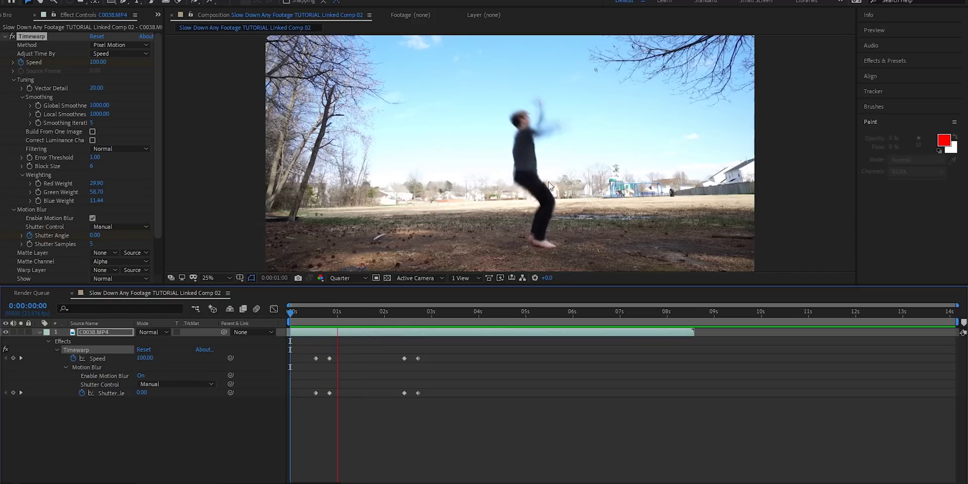
pyautogui.click(432, 312)
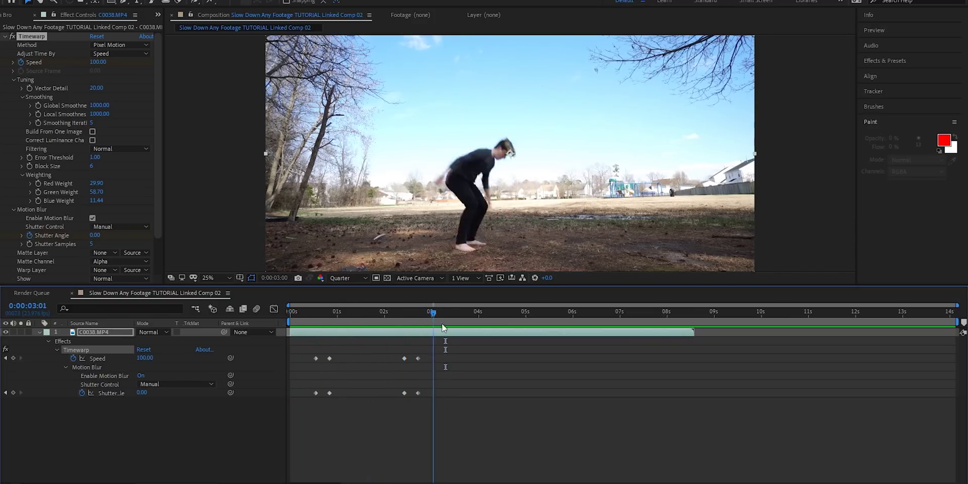